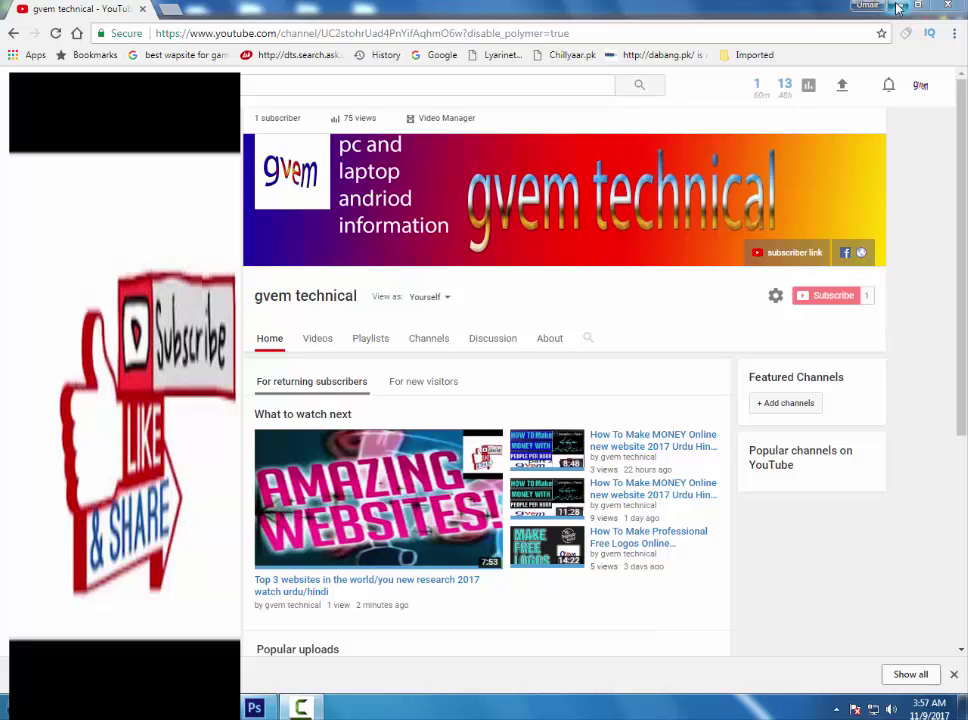
Minimize the browser and view the basic system information in the Computer properties from the desktop
left_click(897, 8)
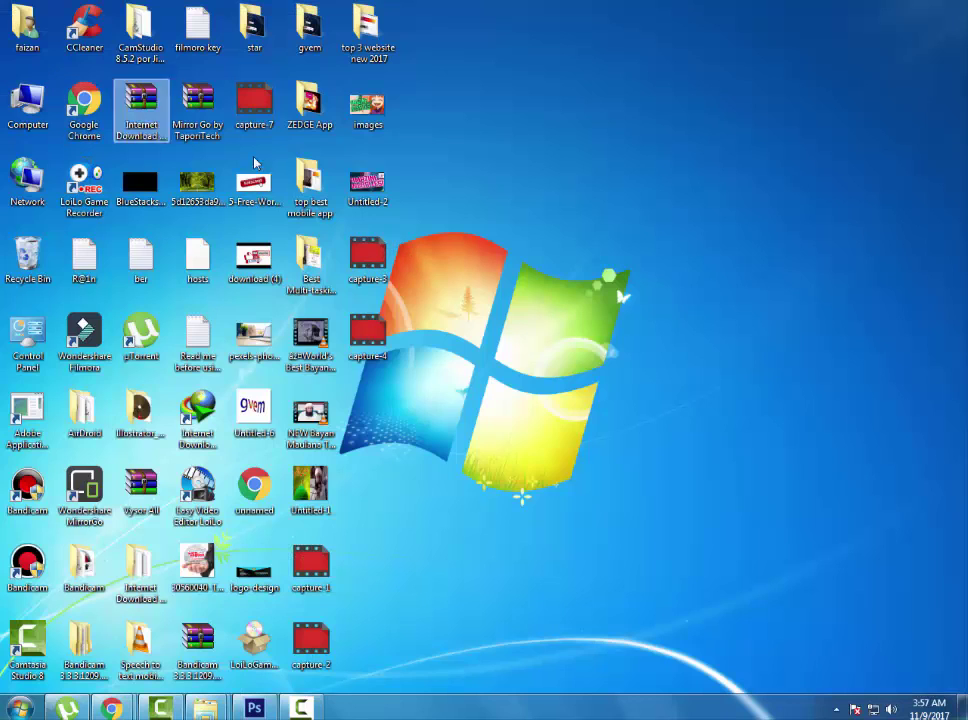
right_click(20, 110)
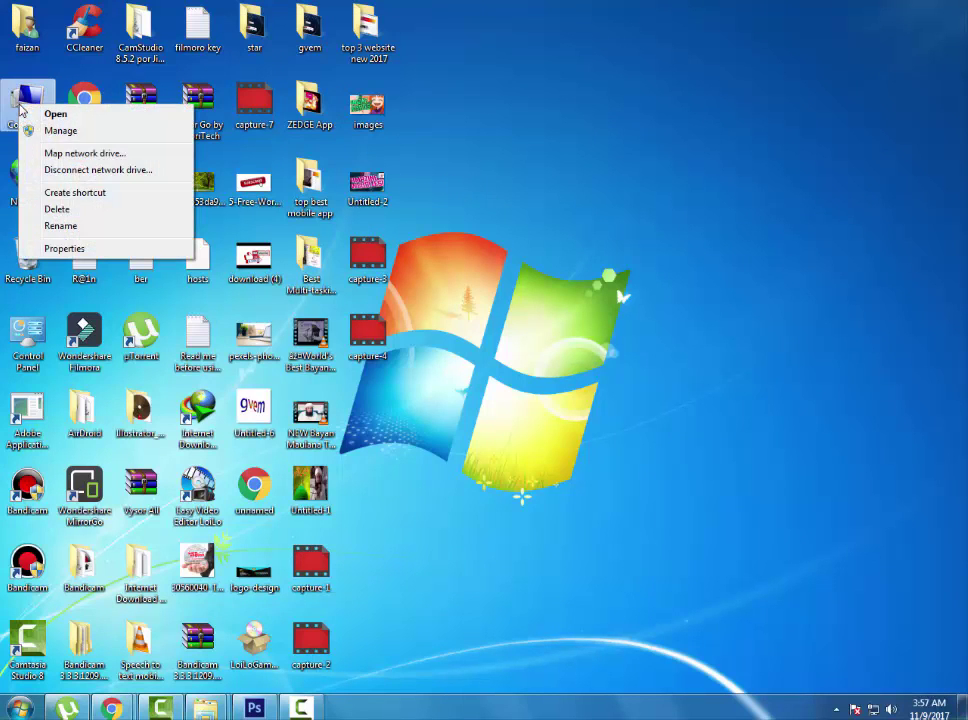
left_click(64, 249)
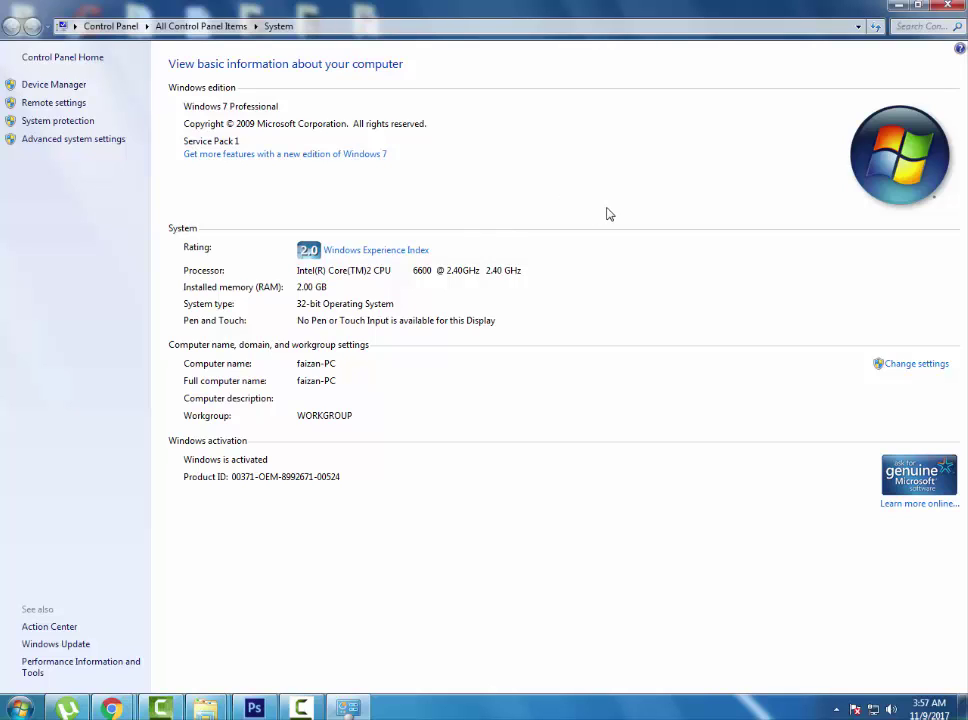
left_click(899, 7)
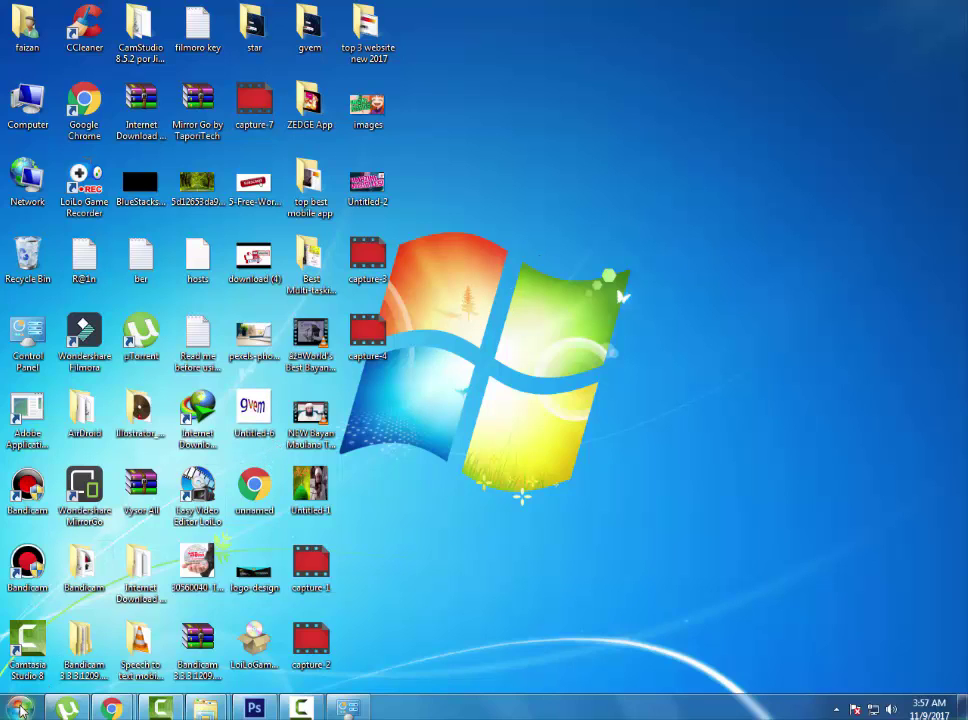
left_click(24, 708)
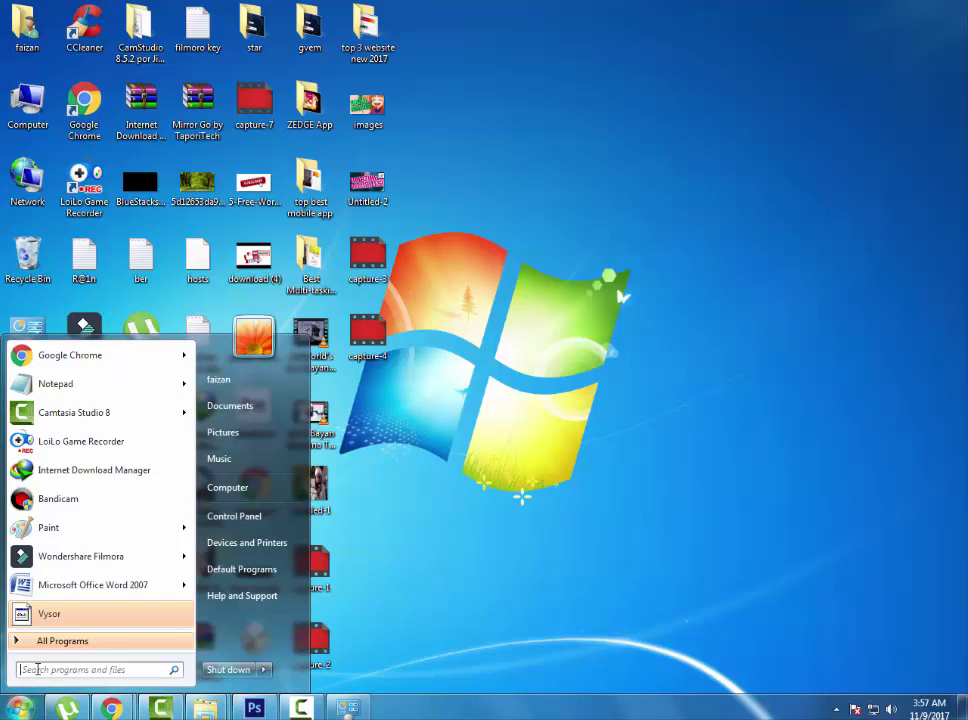
left_click(37, 669)
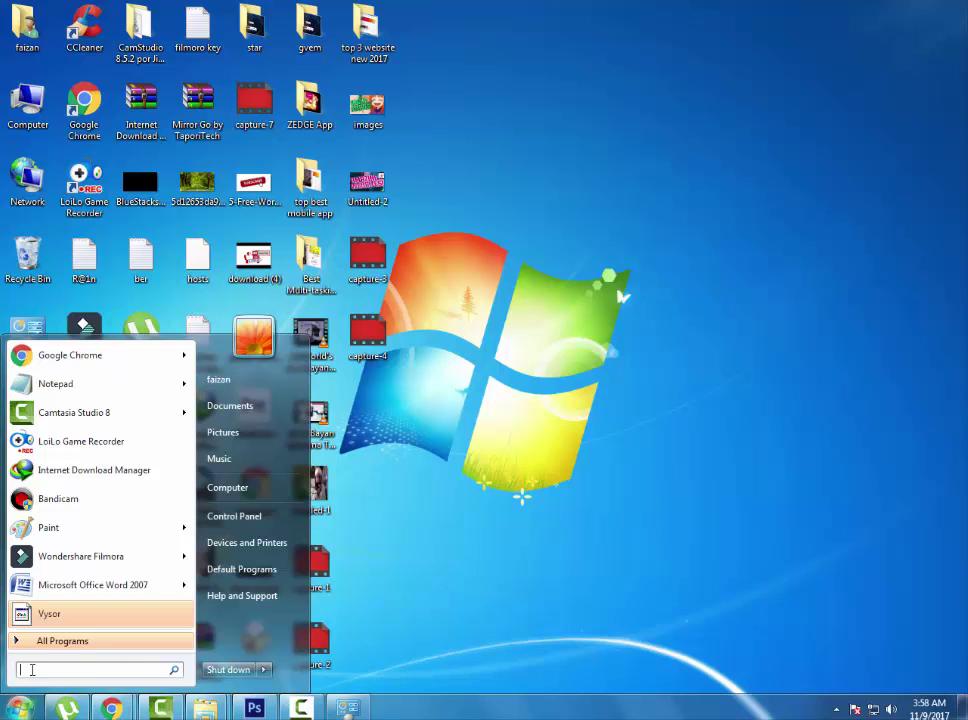
type("run")
key("Return")
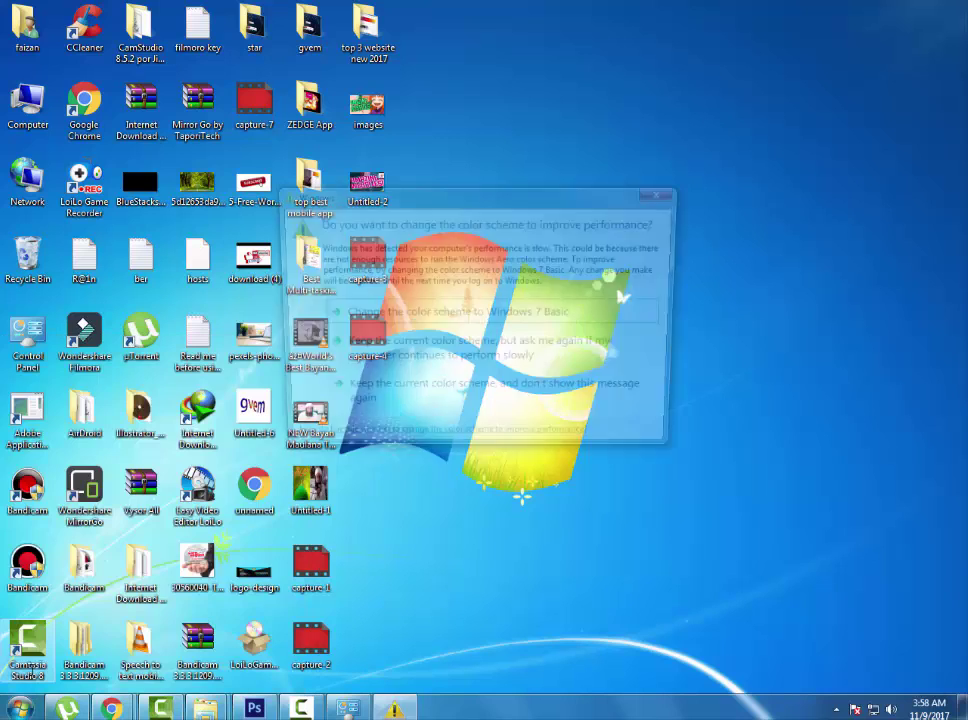
left_click(665, 191)
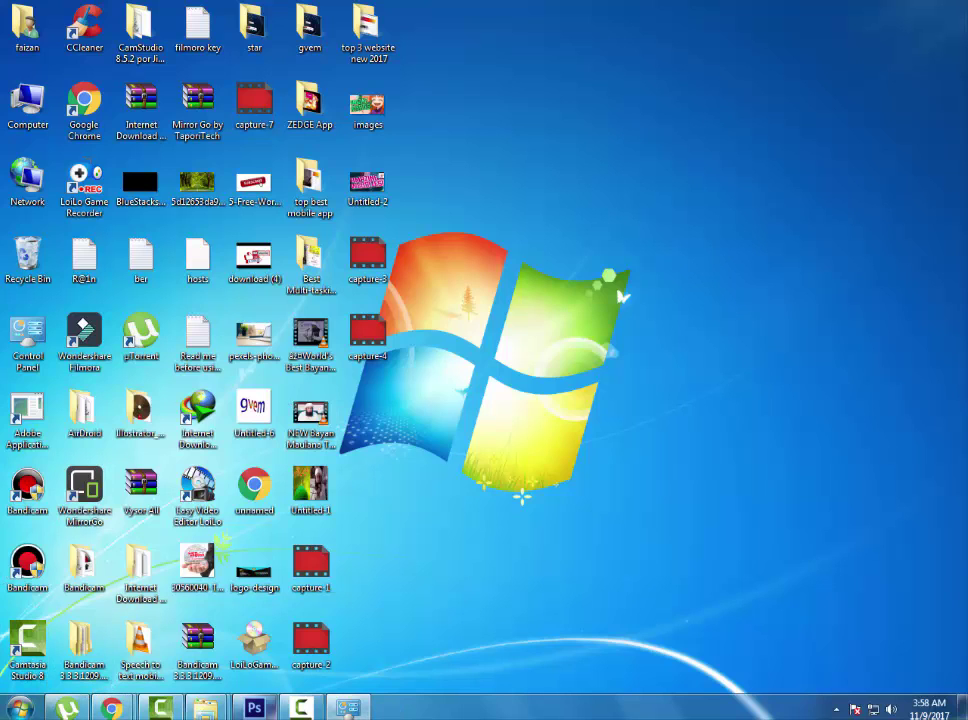
Restore the minimized System window and close it
left_click(348, 708)
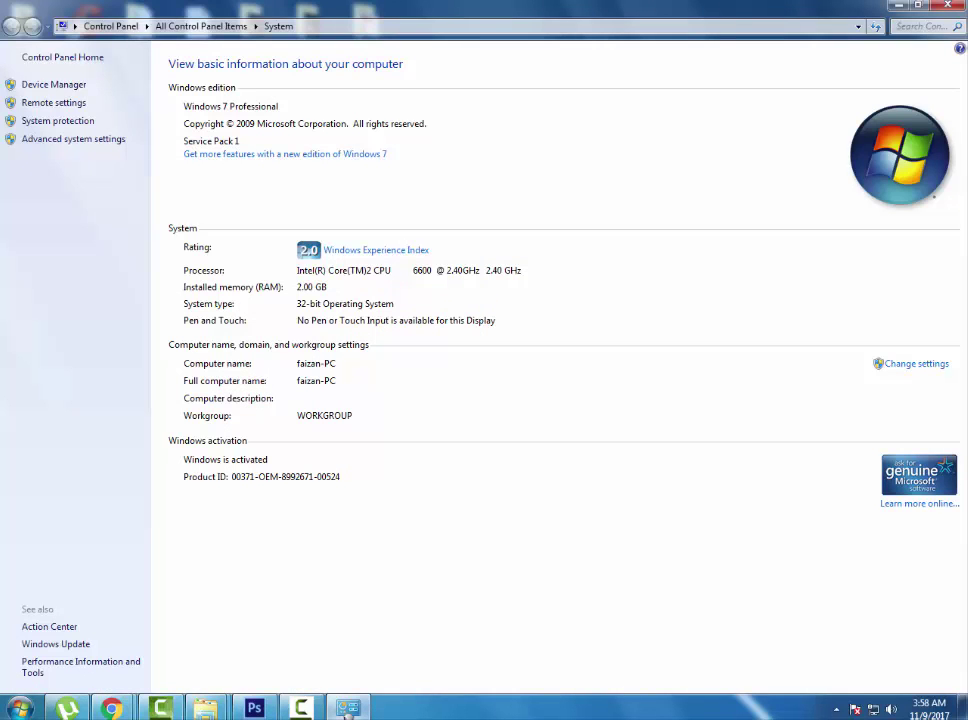
right_click(348, 708)
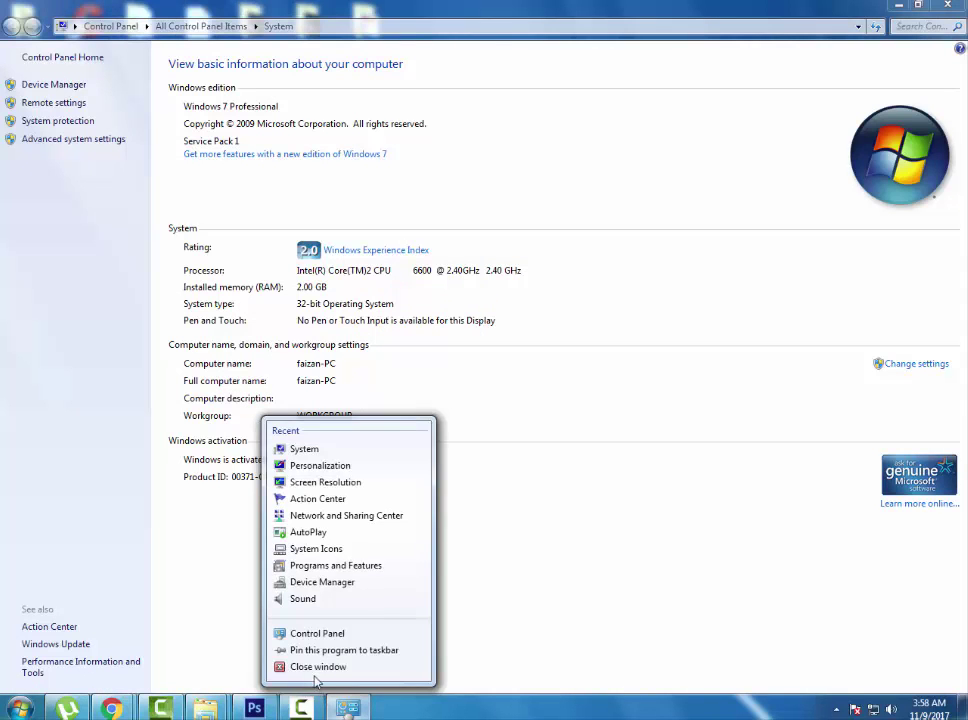
left_click(312, 667)
Find and open Run, launch msinfo32 to view the System Information summary, and close it
left_click(20, 708)
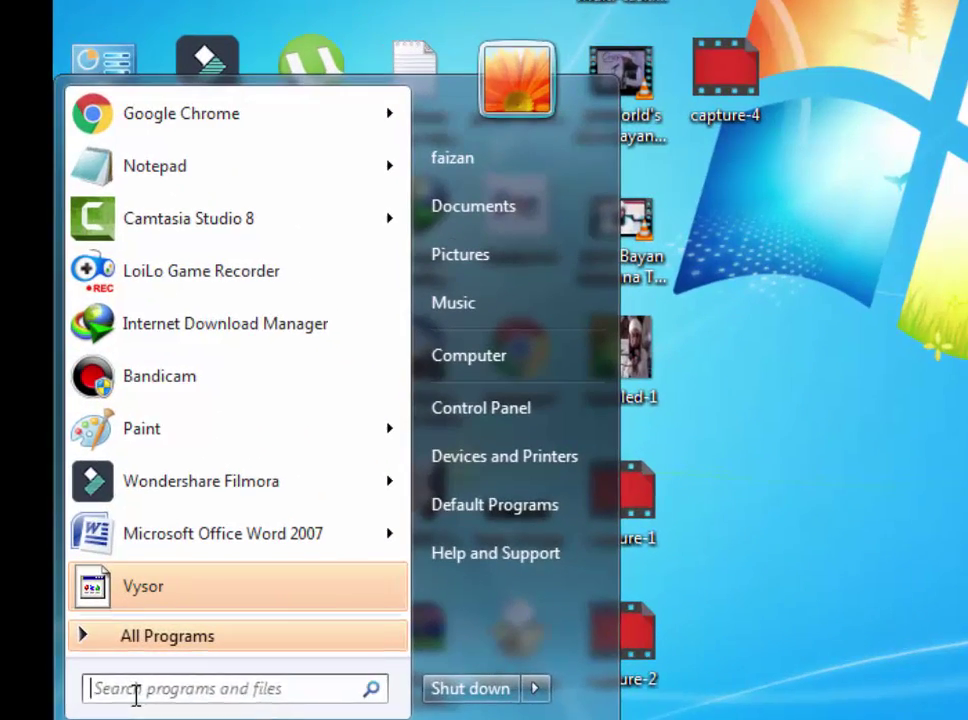
left_click(99, 683)
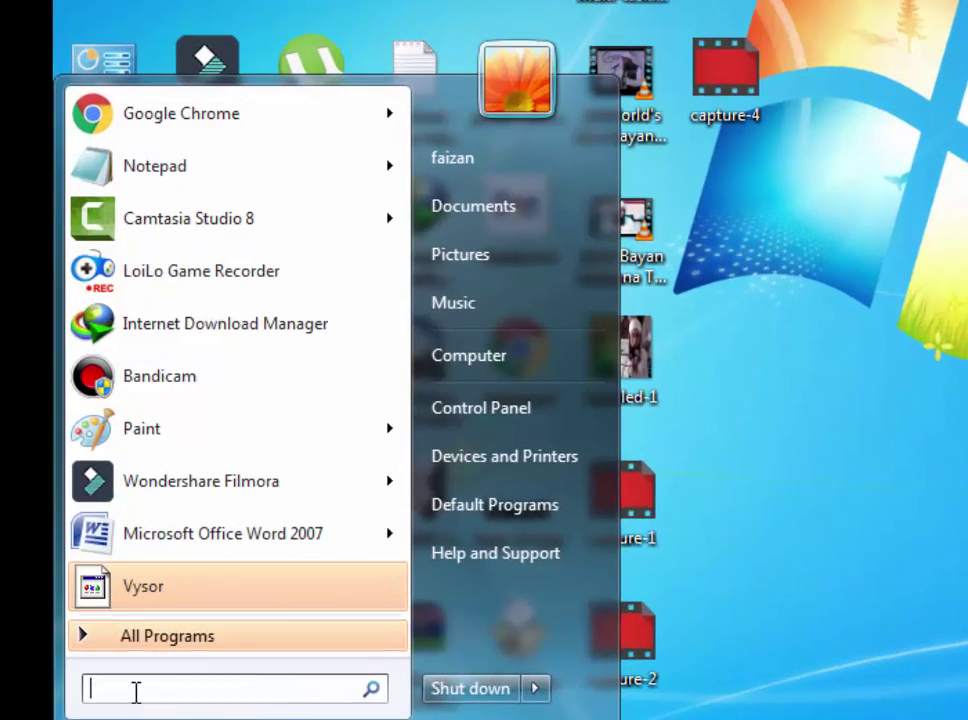
type("run")
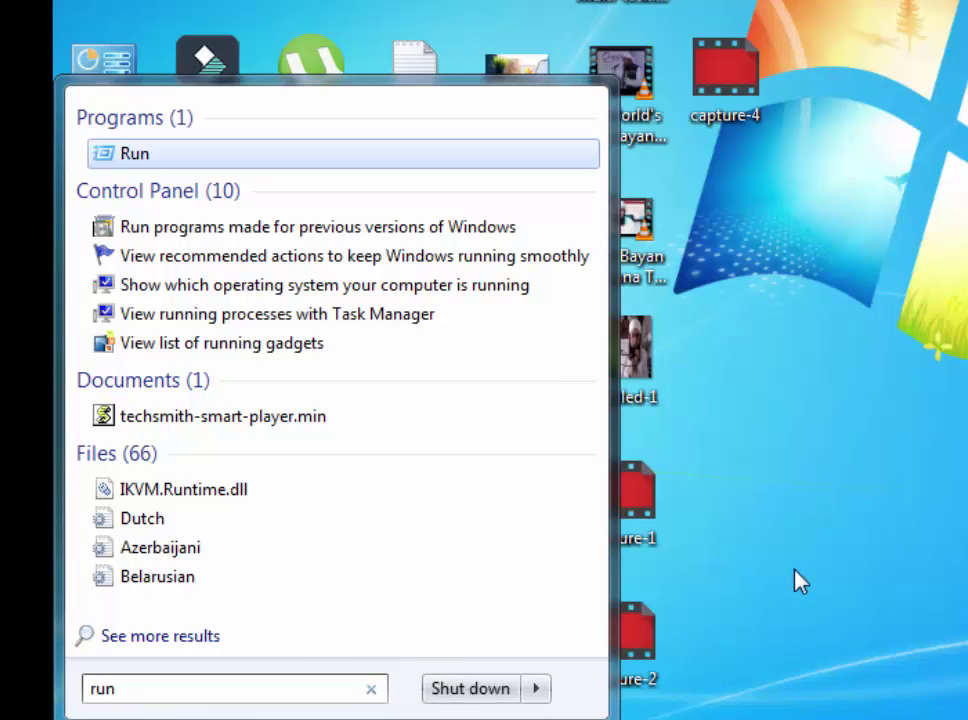
key("Return")
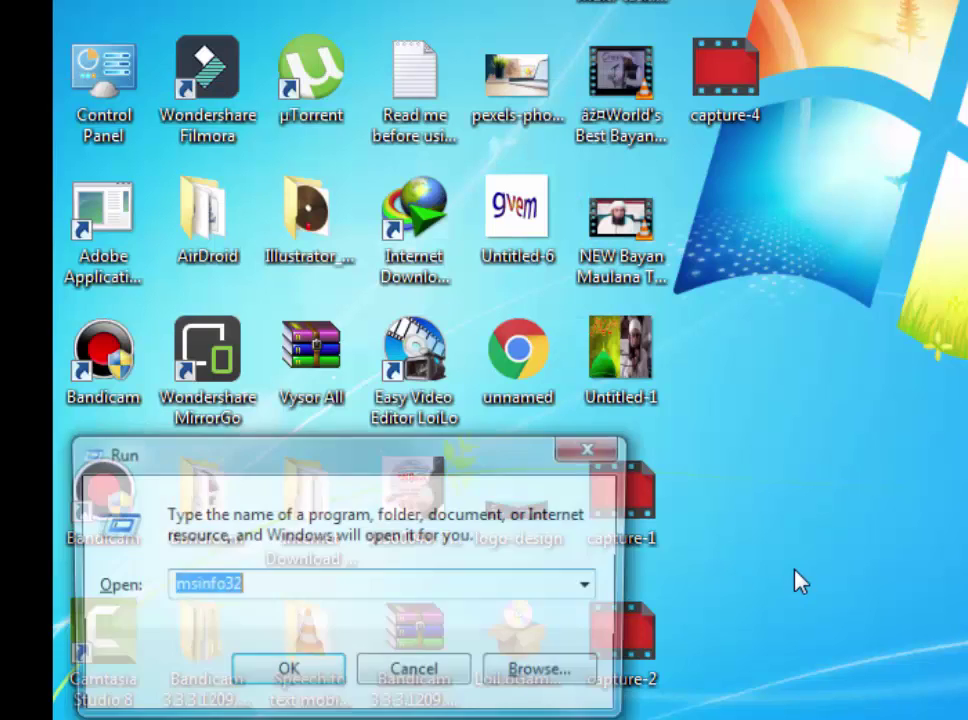
left_click(300, 586)
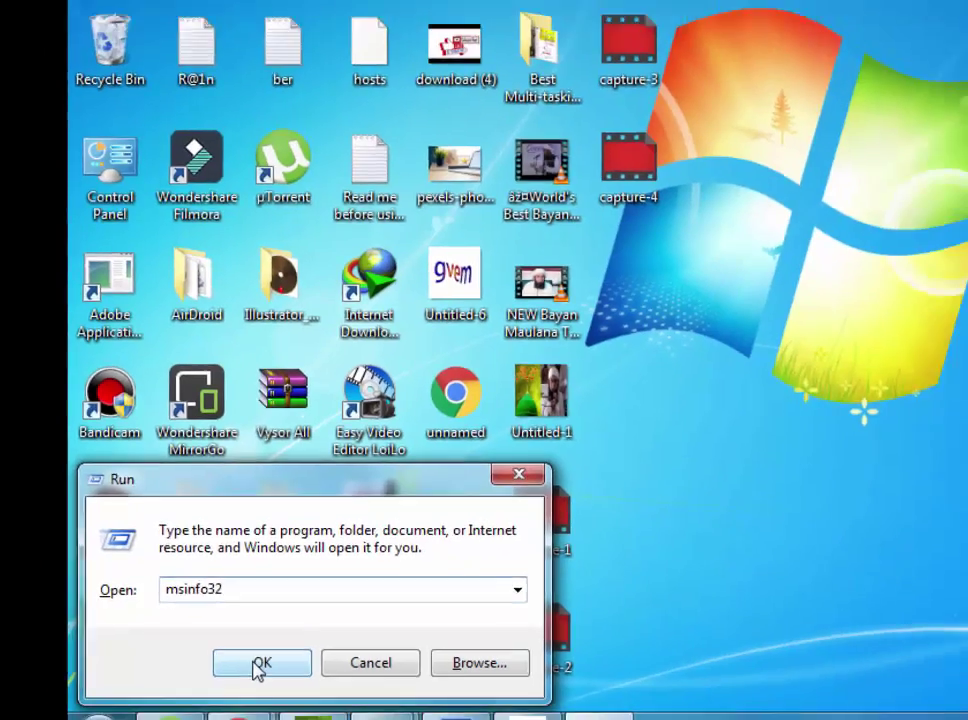
left_click(282, 676)
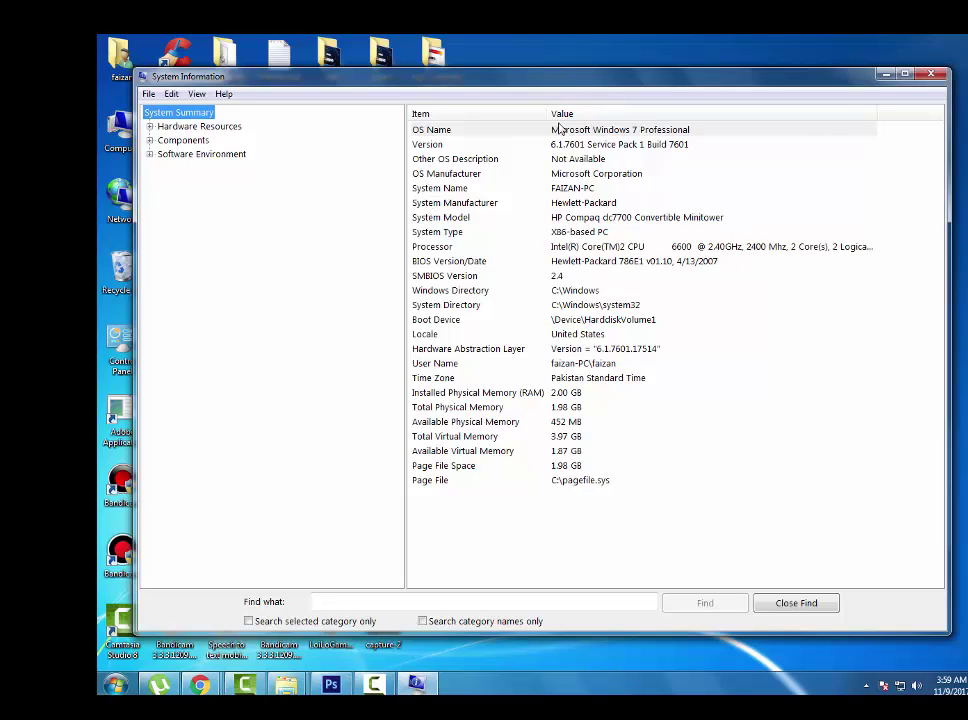
left_click(930, 76)
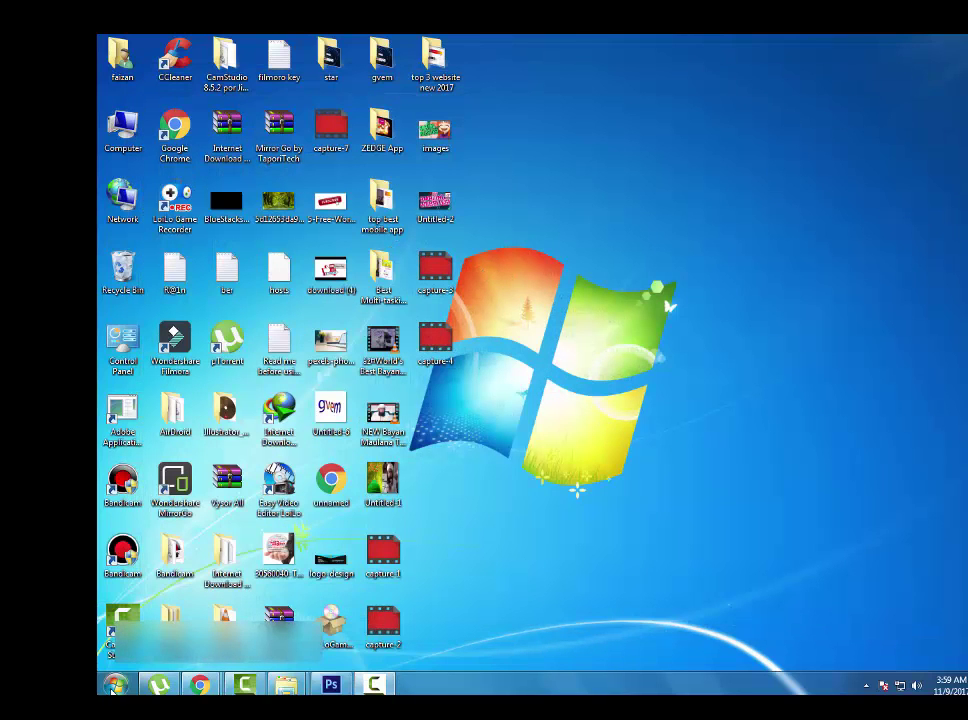
Search the computer's programs for dxdiag and launch the DirectX Diagnostic Tool
left_click(114, 686)
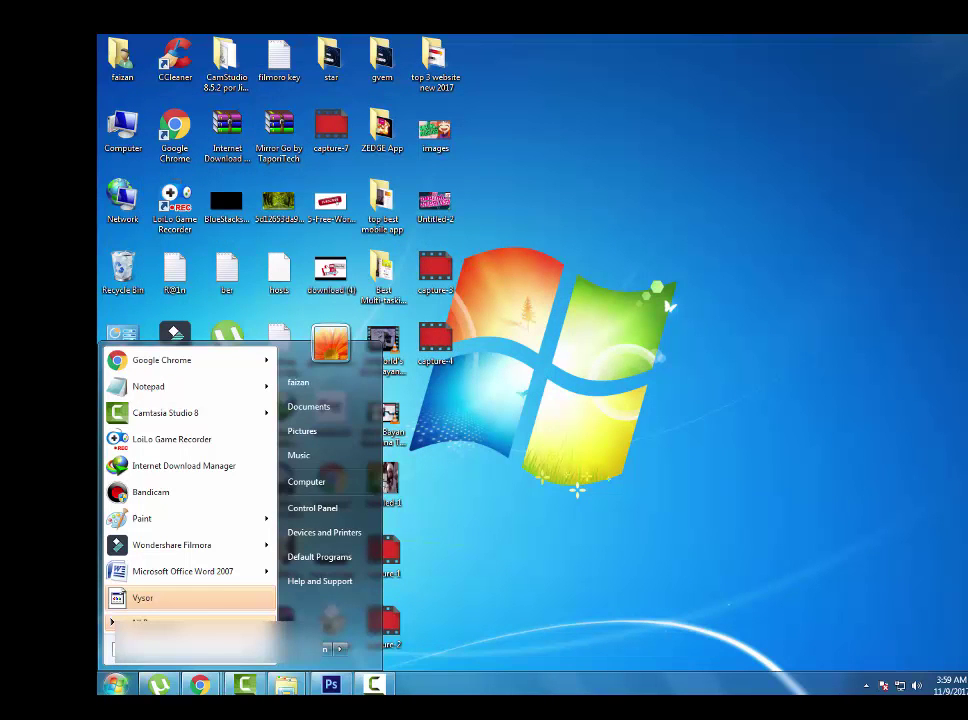
right_click(142, 597)
left_click(150, 599)
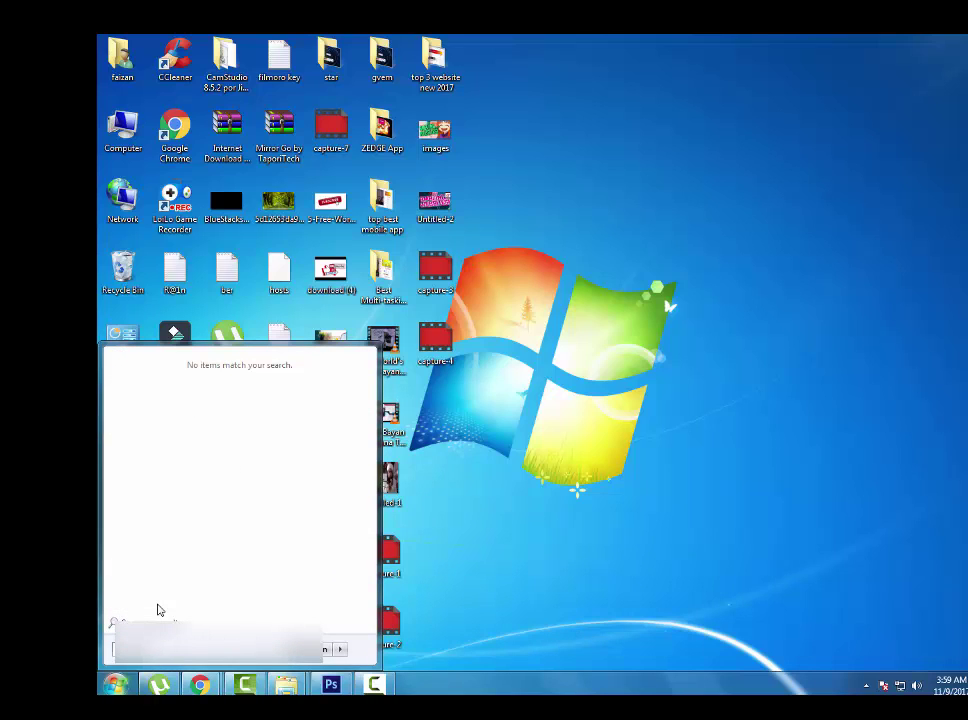
key("Escape")
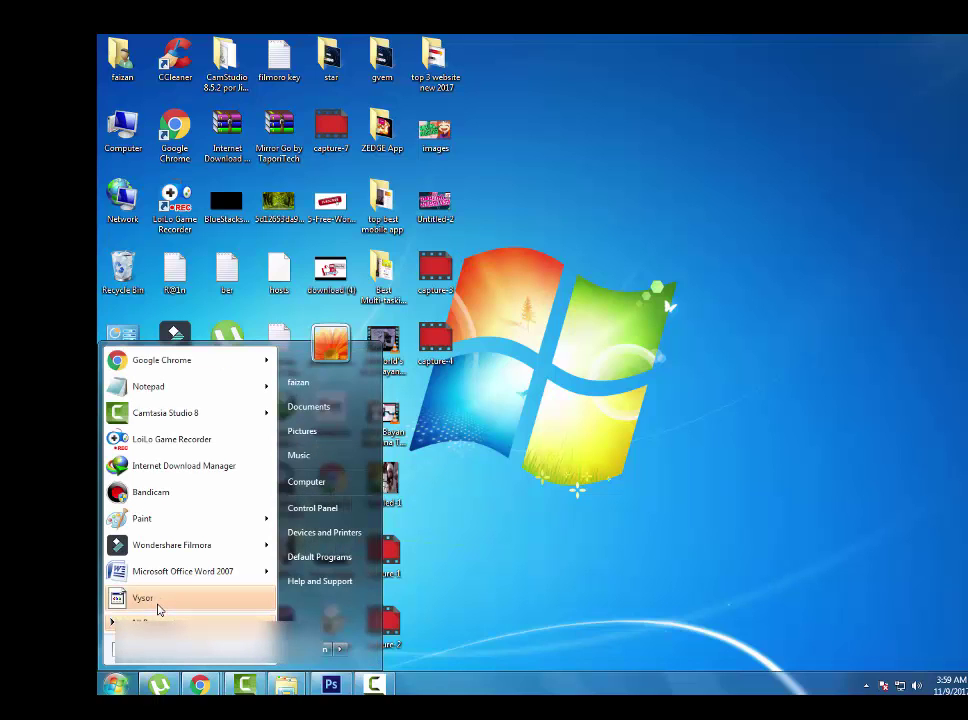
type("dx")
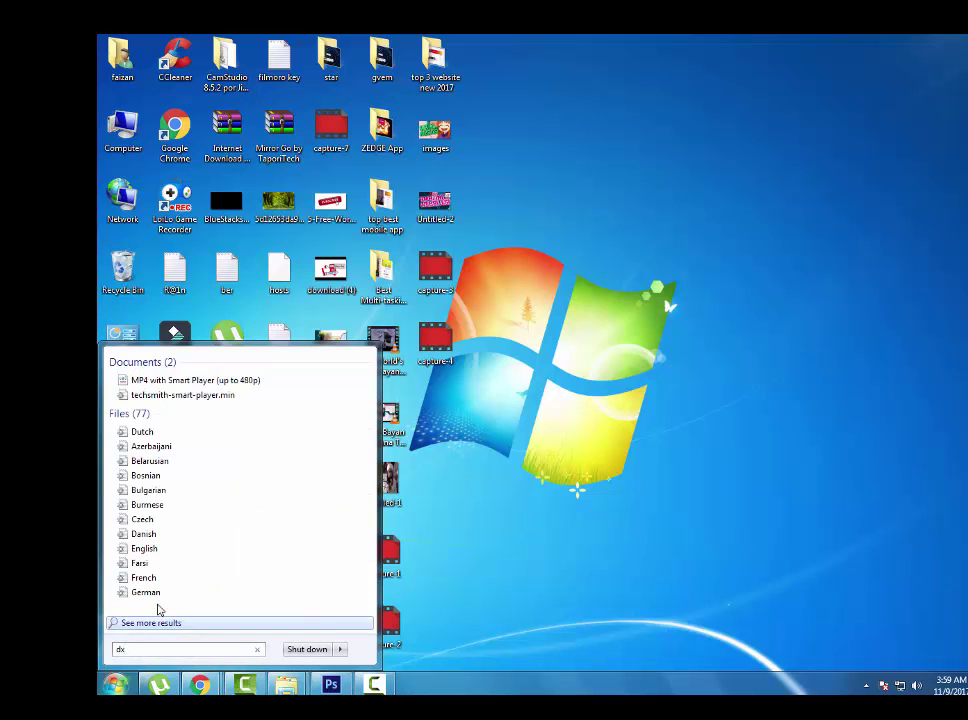
type("dia")
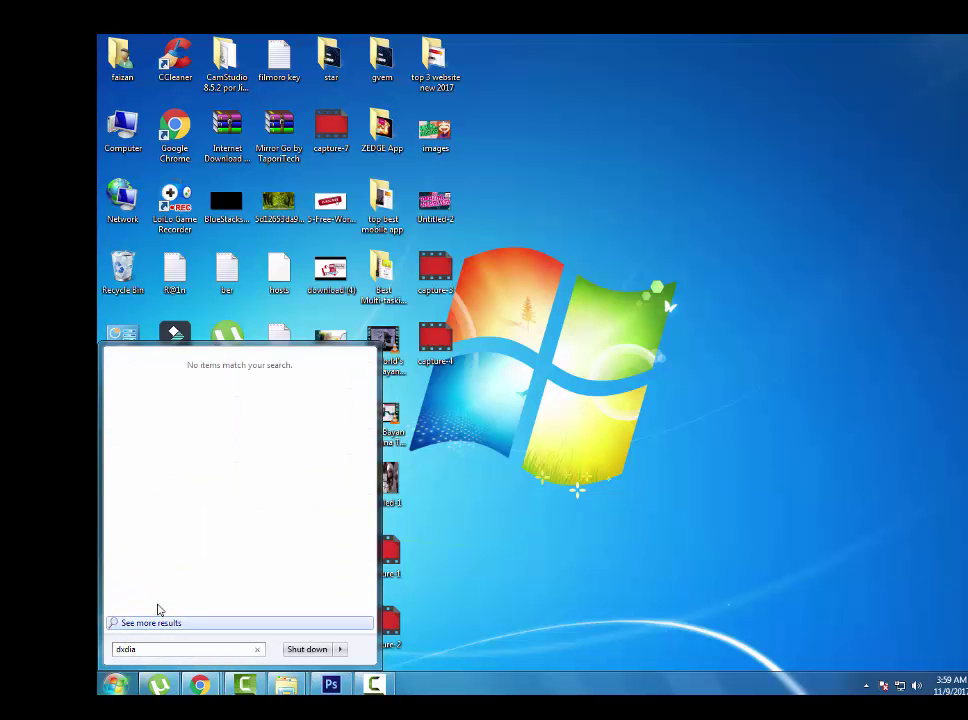
type("g")
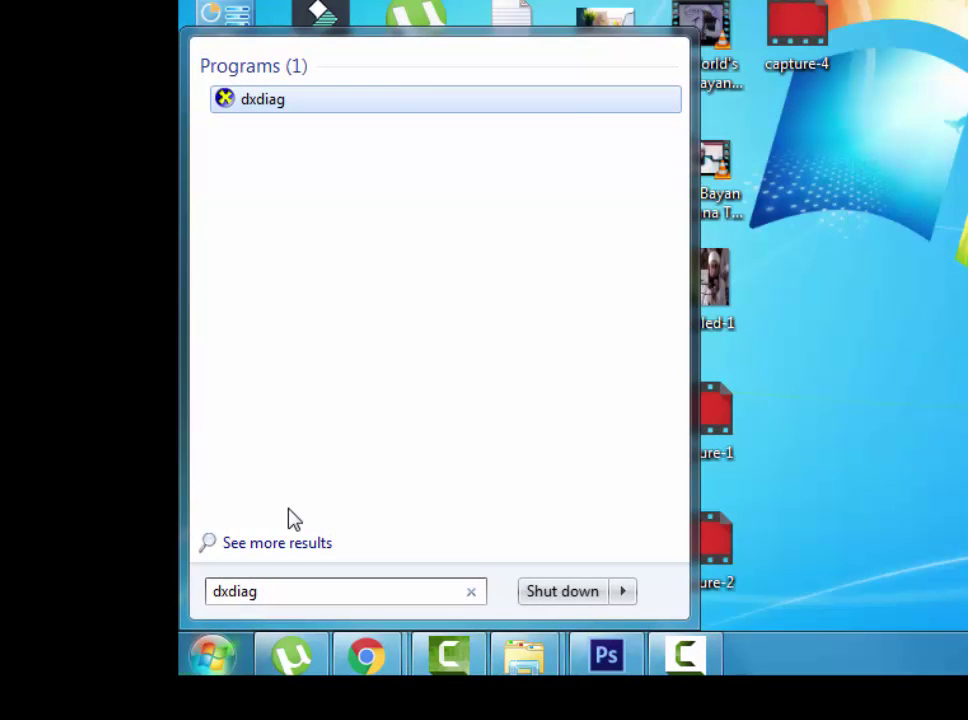
key("Return")
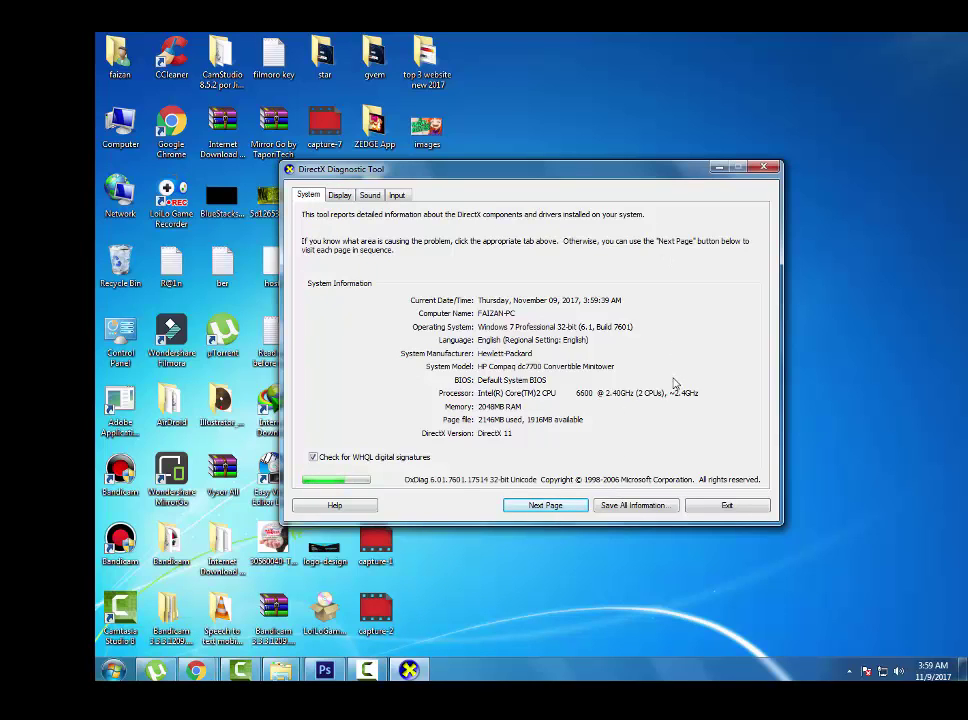
Save all diagnostic information to the Desktop as the text file DxDiag and minimize the diagnostic tool
left_click(609, 506)
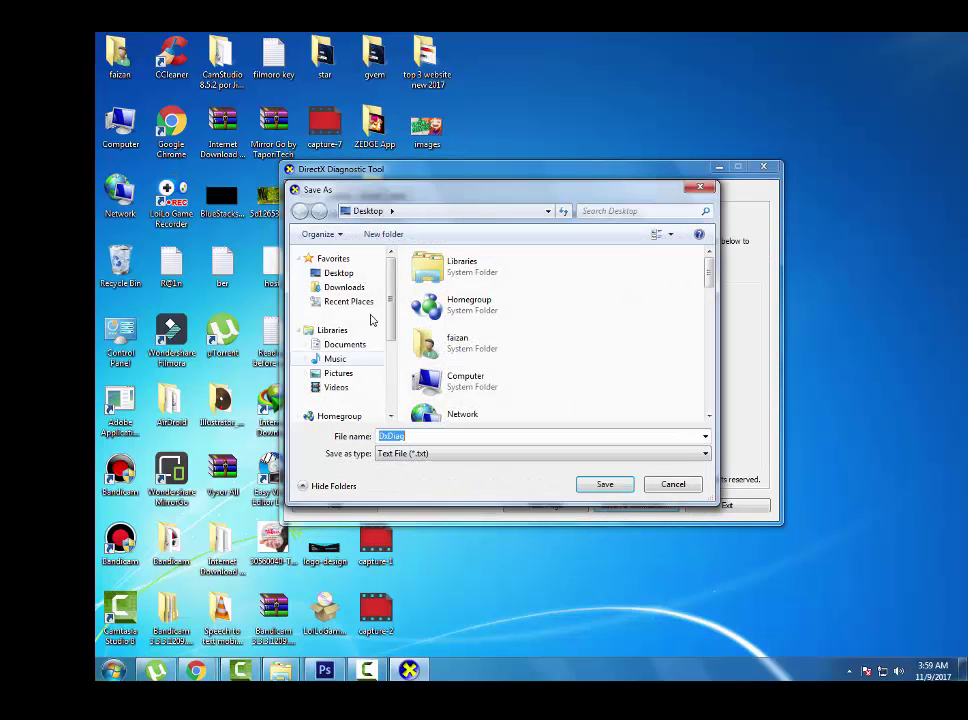
left_click(340, 273)
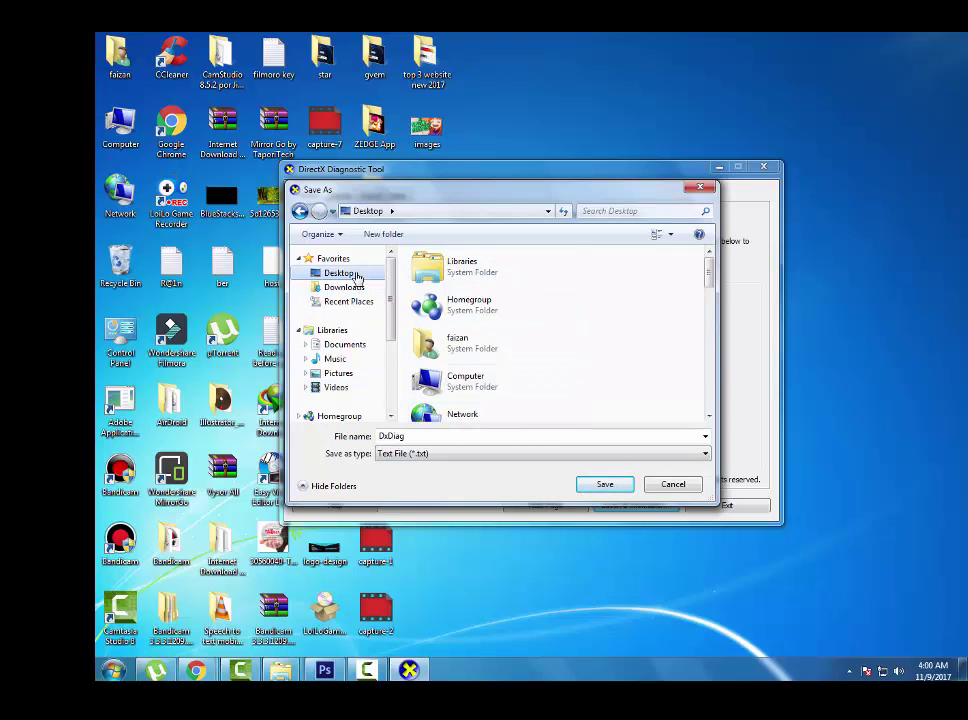
left_click(597, 488)
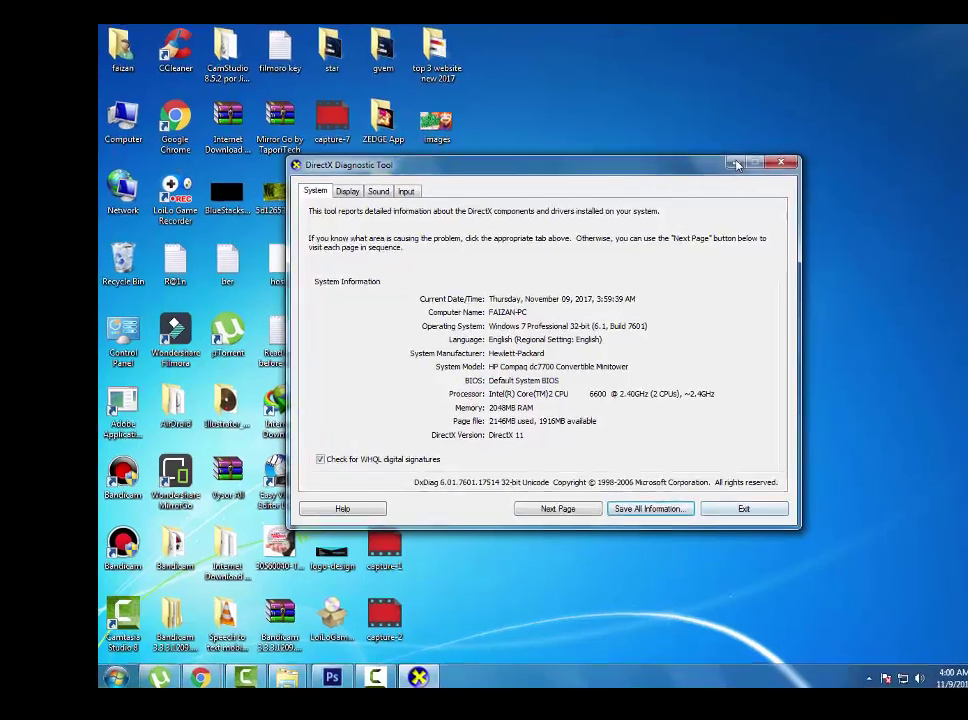
left_click(719, 168)
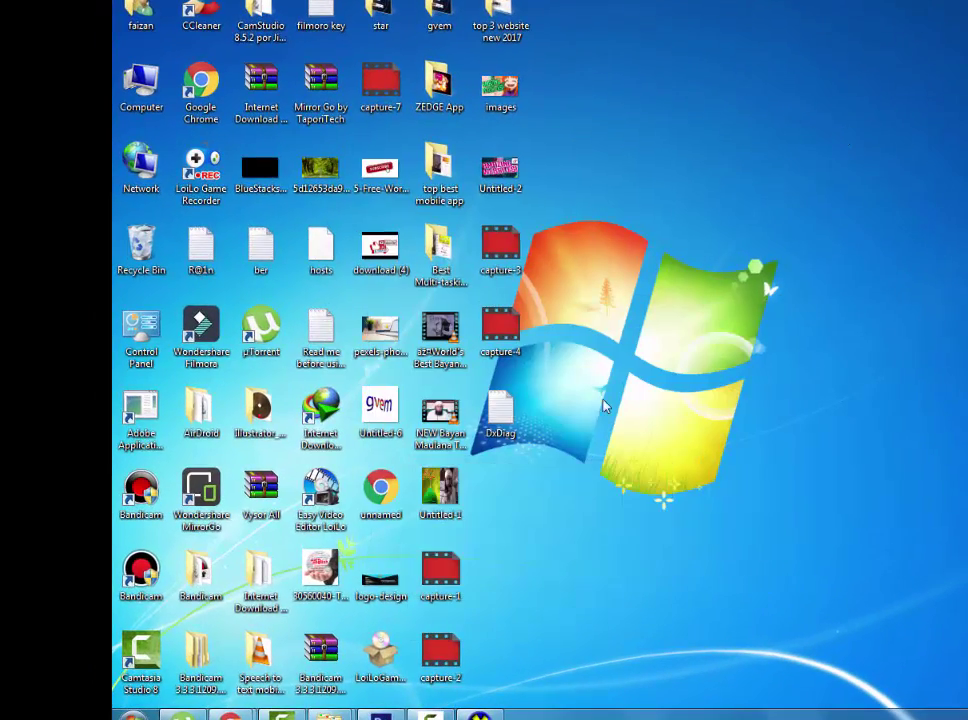
Open the saved DxDiag text file from the desktop and review its system information and display devices sections
right_click(501, 413)
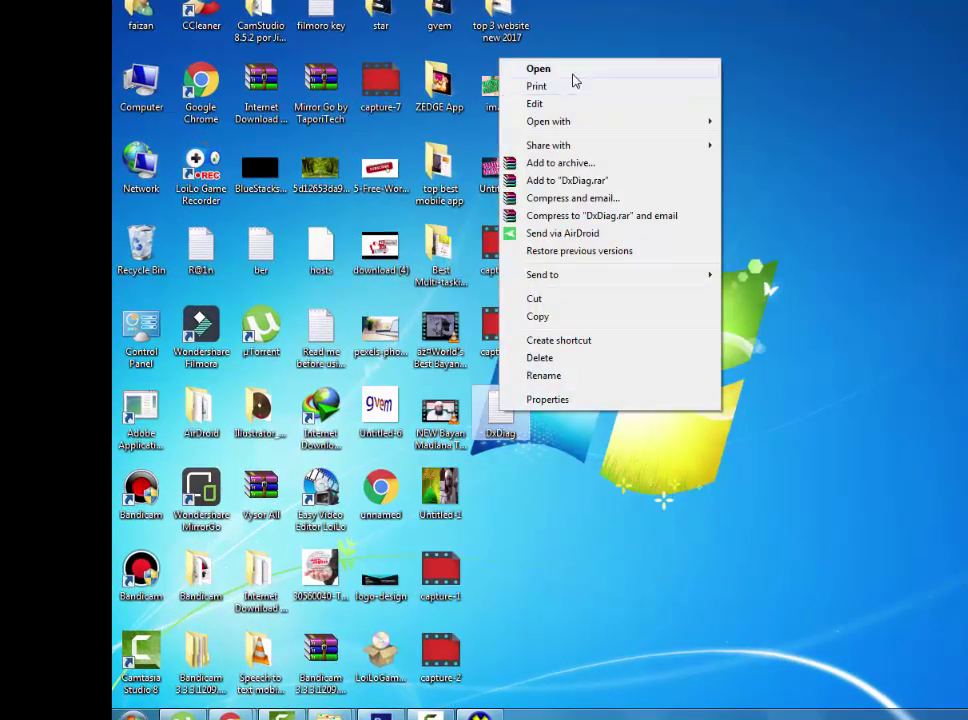
left_click(573, 70)
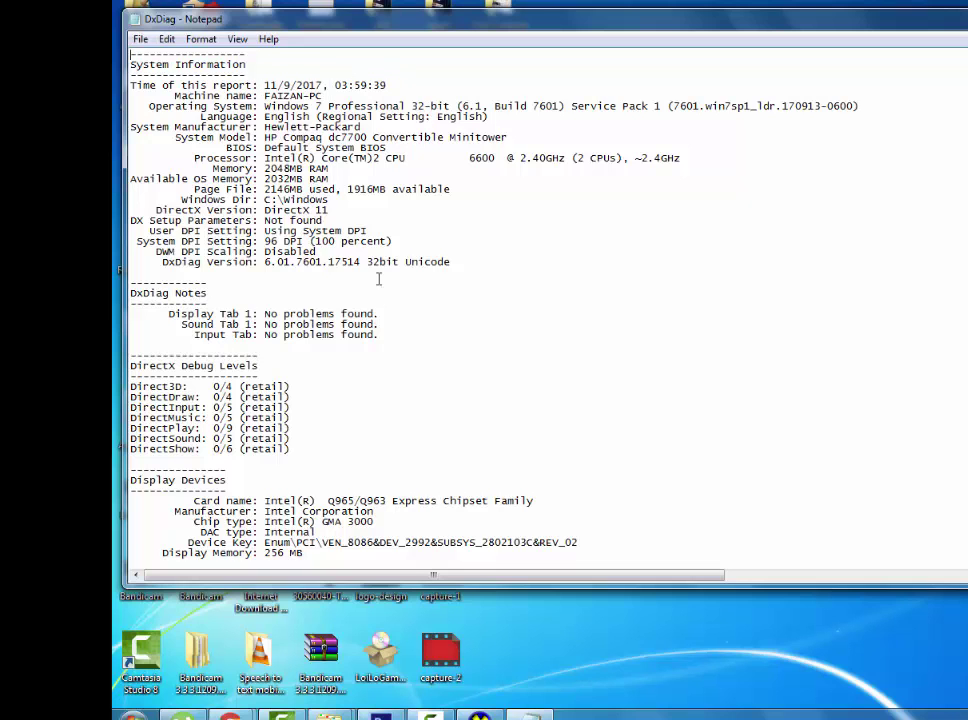
scroll(393, 324, "down", 7)
scroll(477, 328, "down", 12)
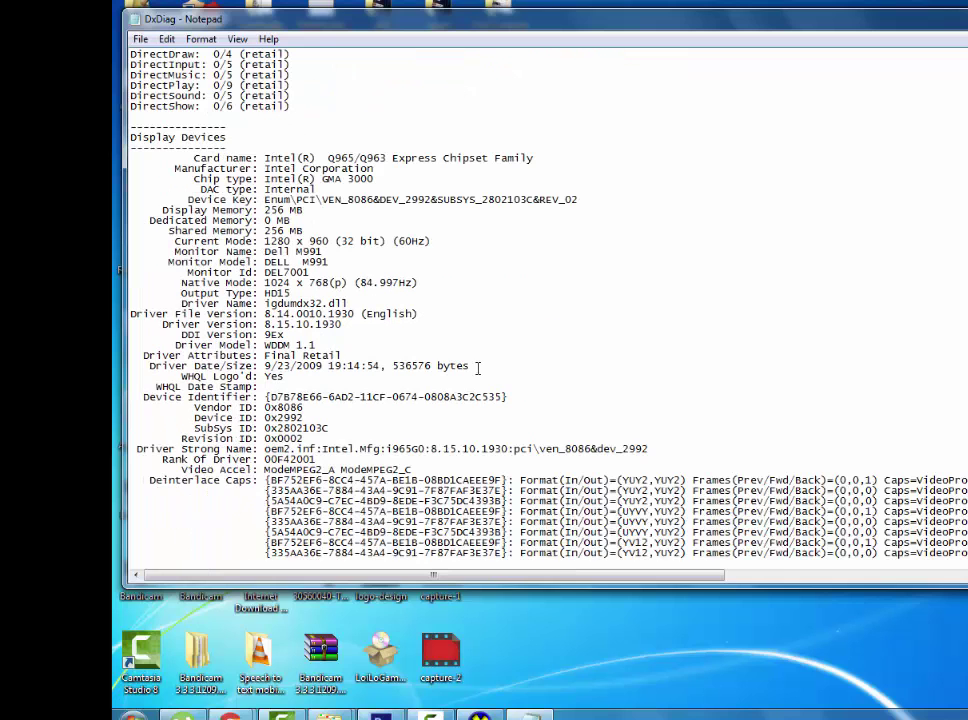
scroll(472, 368, "up", 19)
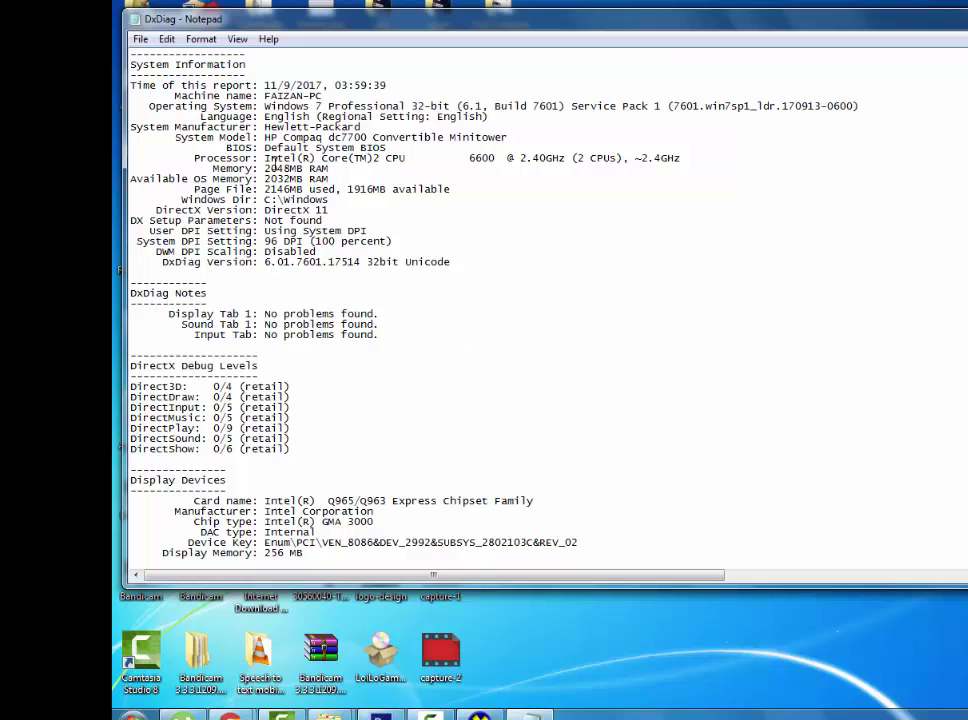
scroll(343, 414, "down", 4)
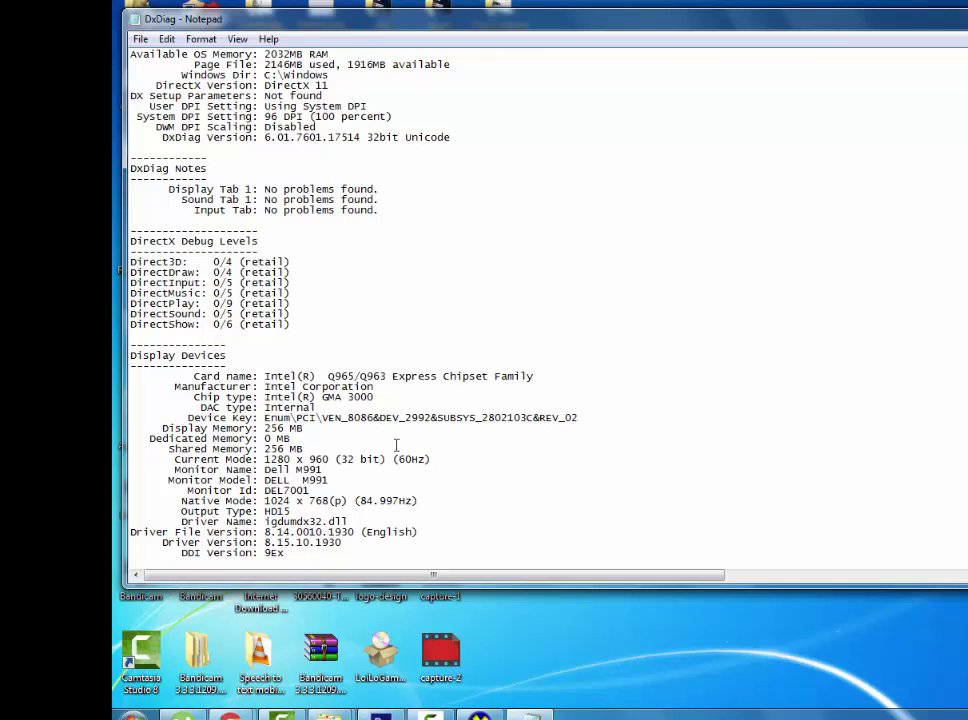
Switch to the Chrome window with the gvem technical YouTube channel and view its home page
mouse_move(230, 716)
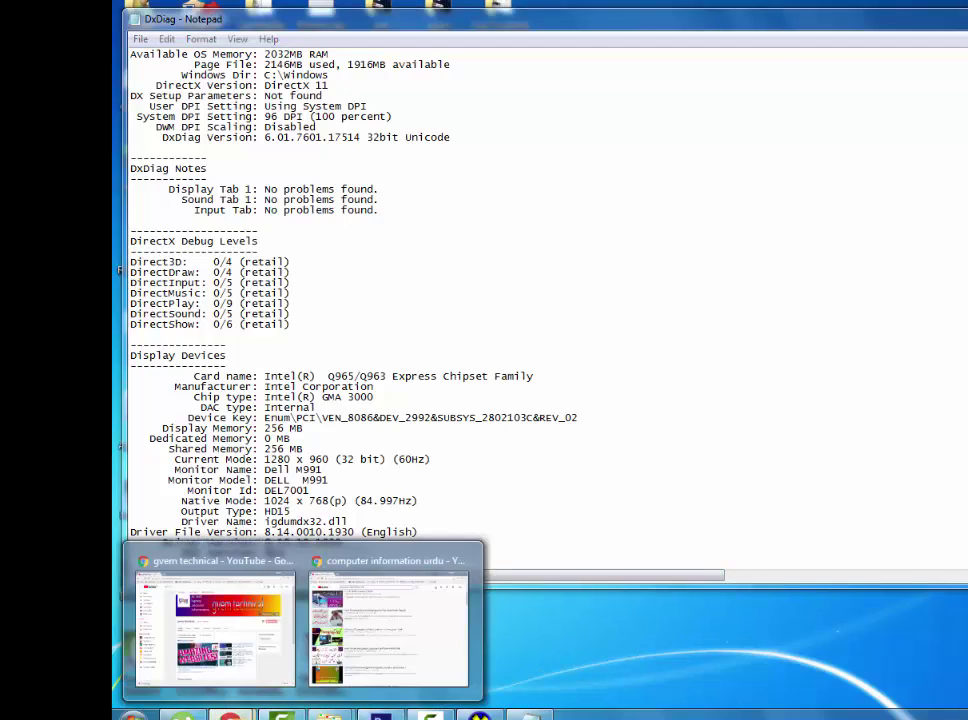
left_click(215, 645)
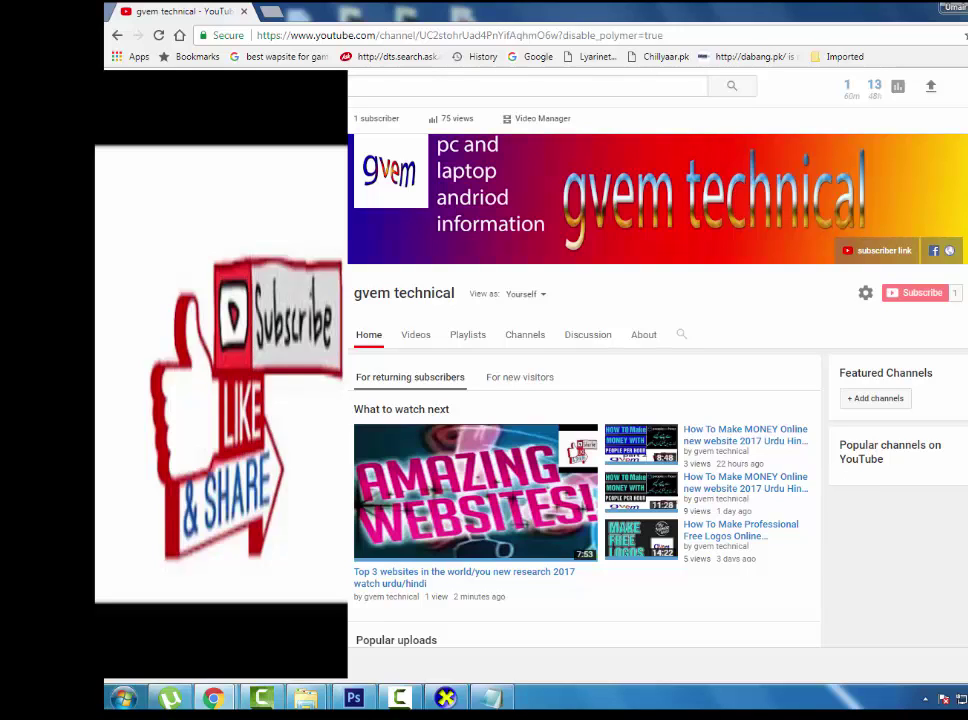
scroll(658, 400, "down", 1)
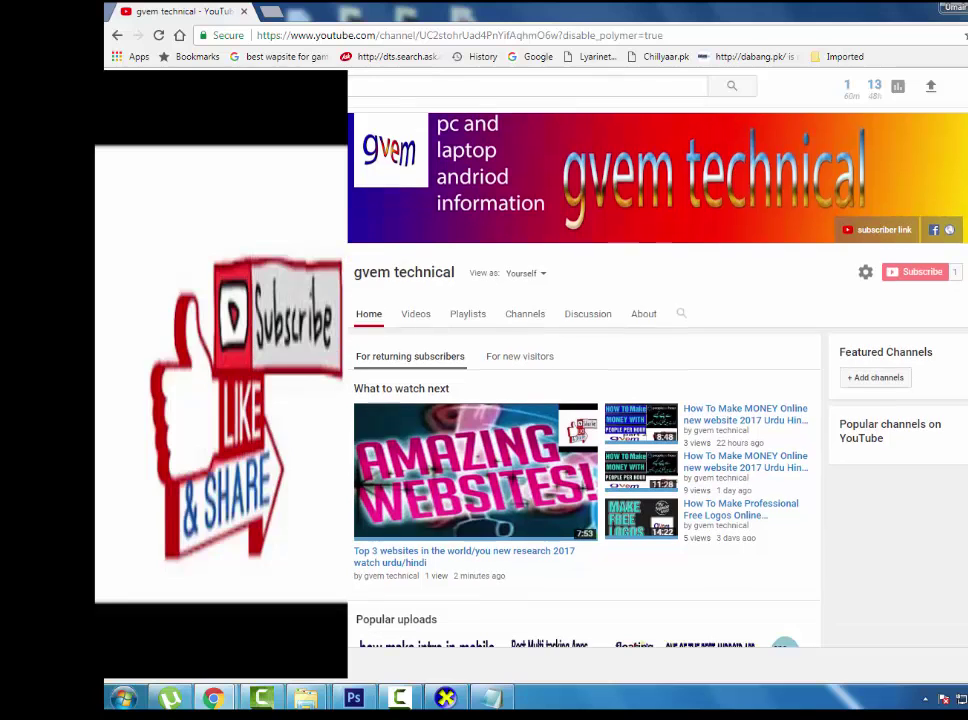